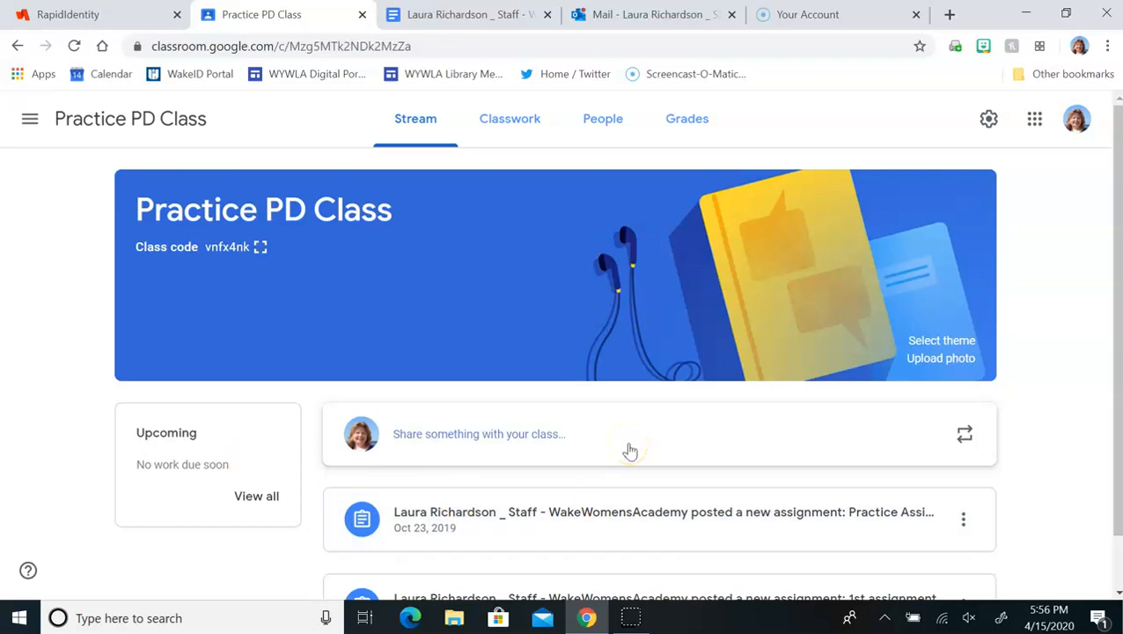
Open the Module 1 topic in the Classwork of Practice PD Class and look over its assignments.
scroll(631, 451, down, 1)
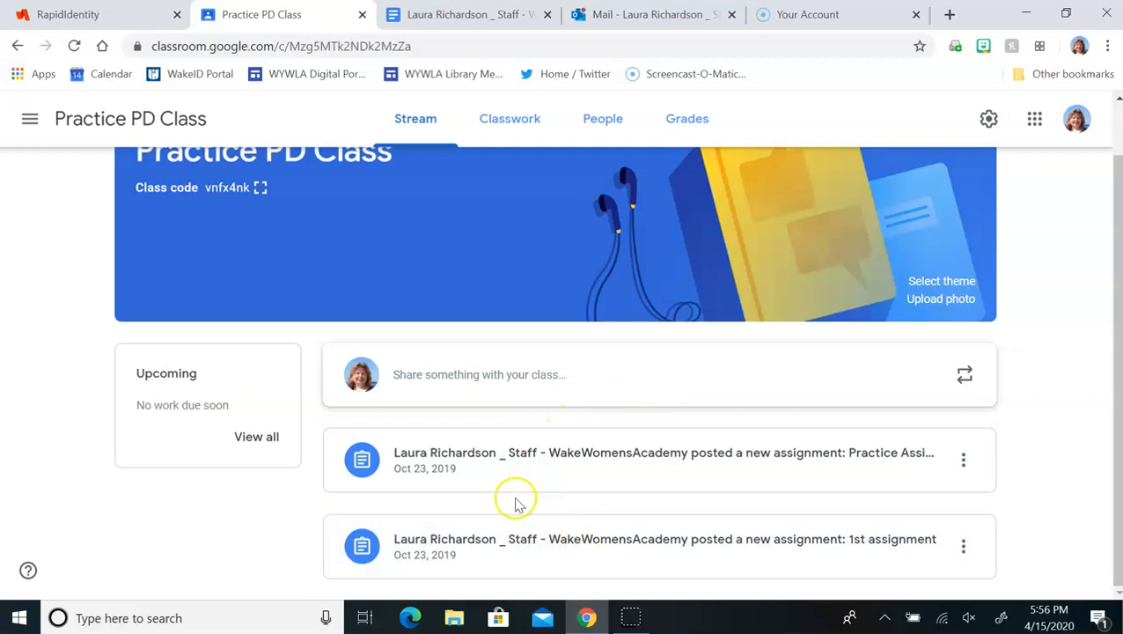
click(514, 121)
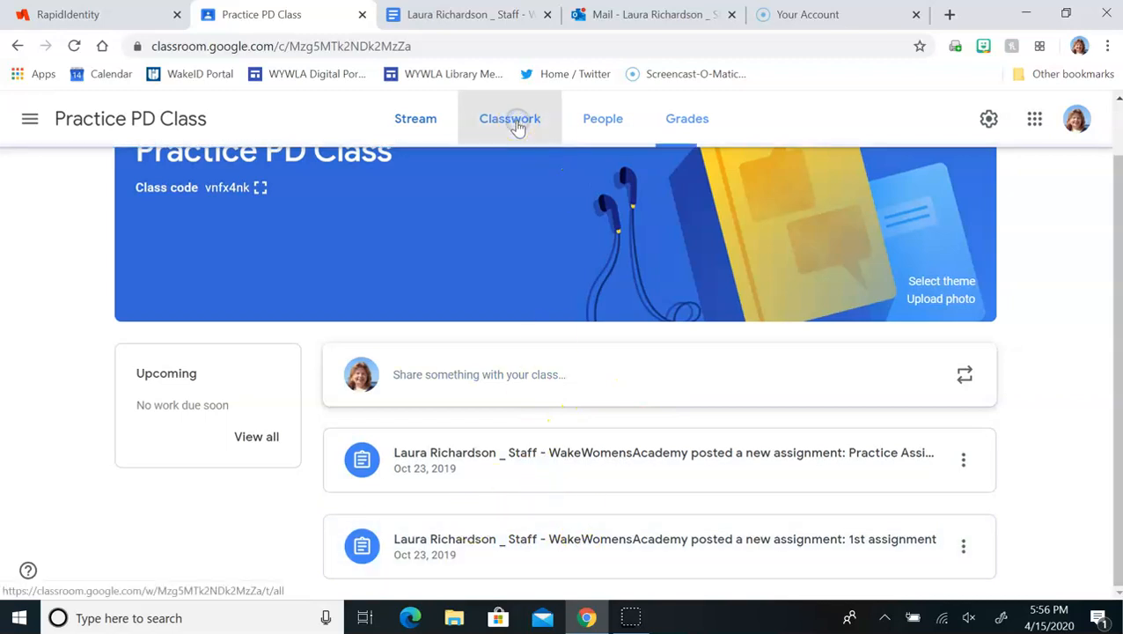
click(521, 122)
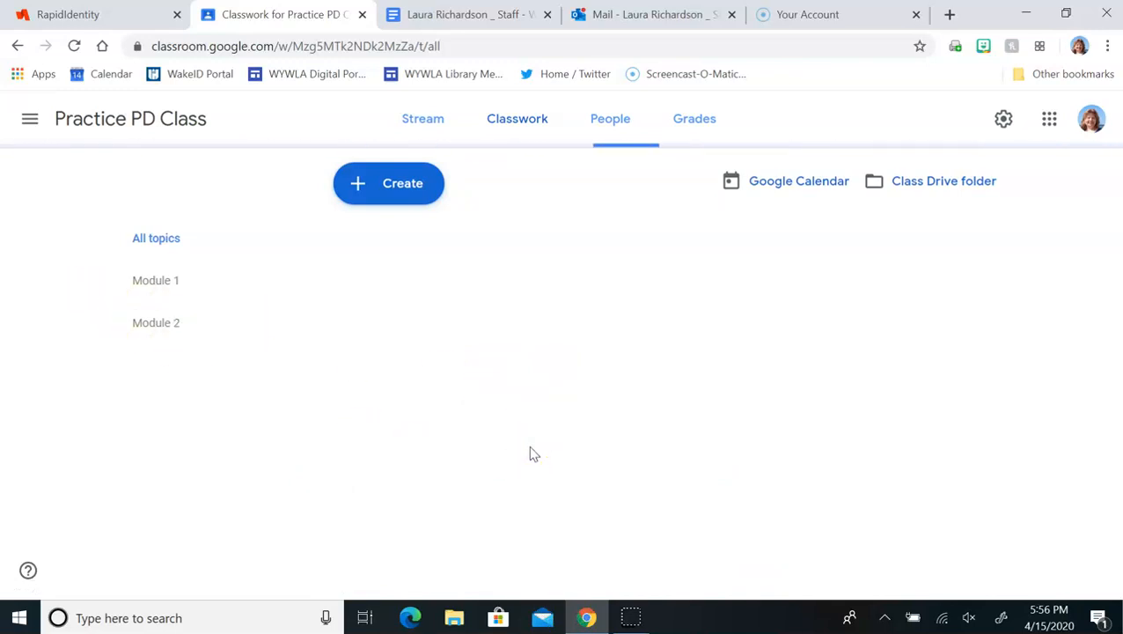
click(162, 282)
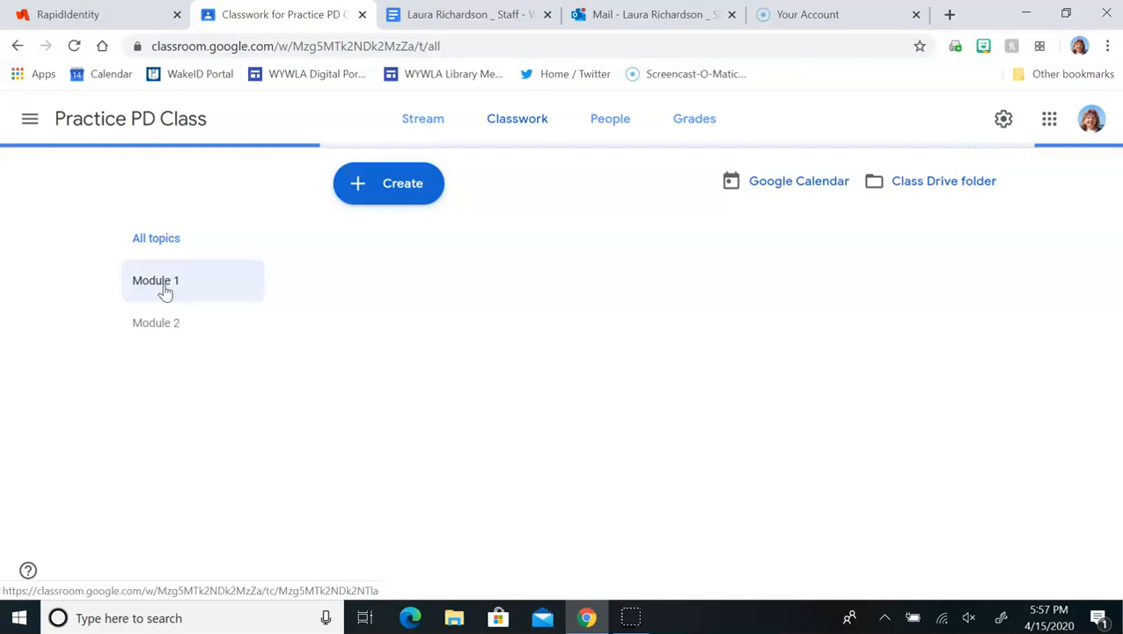
click(141, 327)
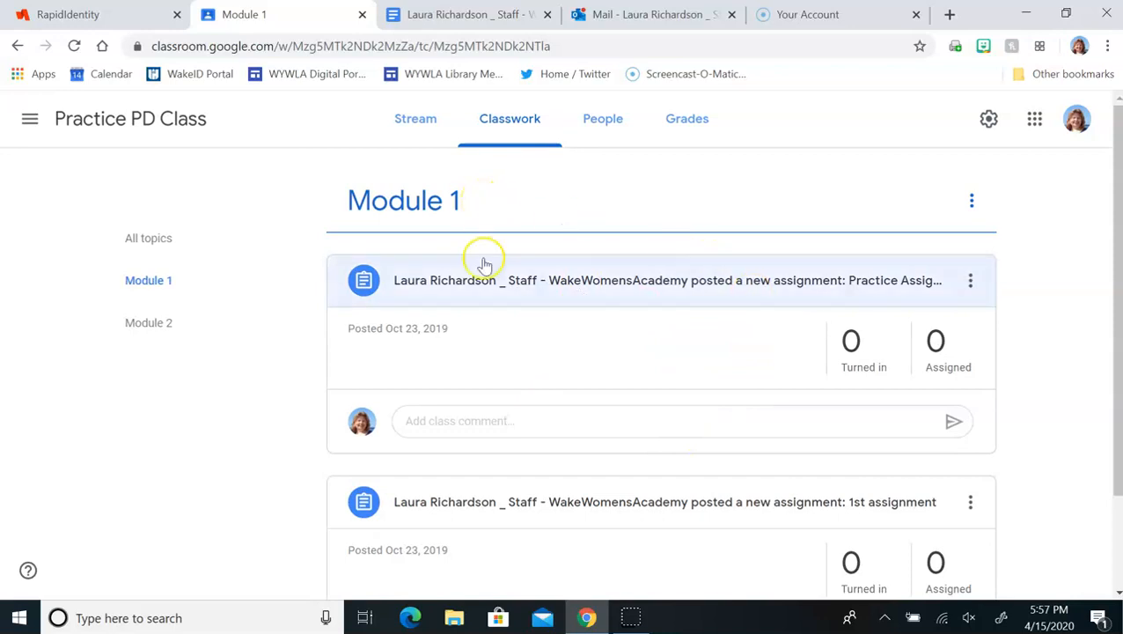
scroll(577, 365, down, 2)
scroll(579, 364, up, 2)
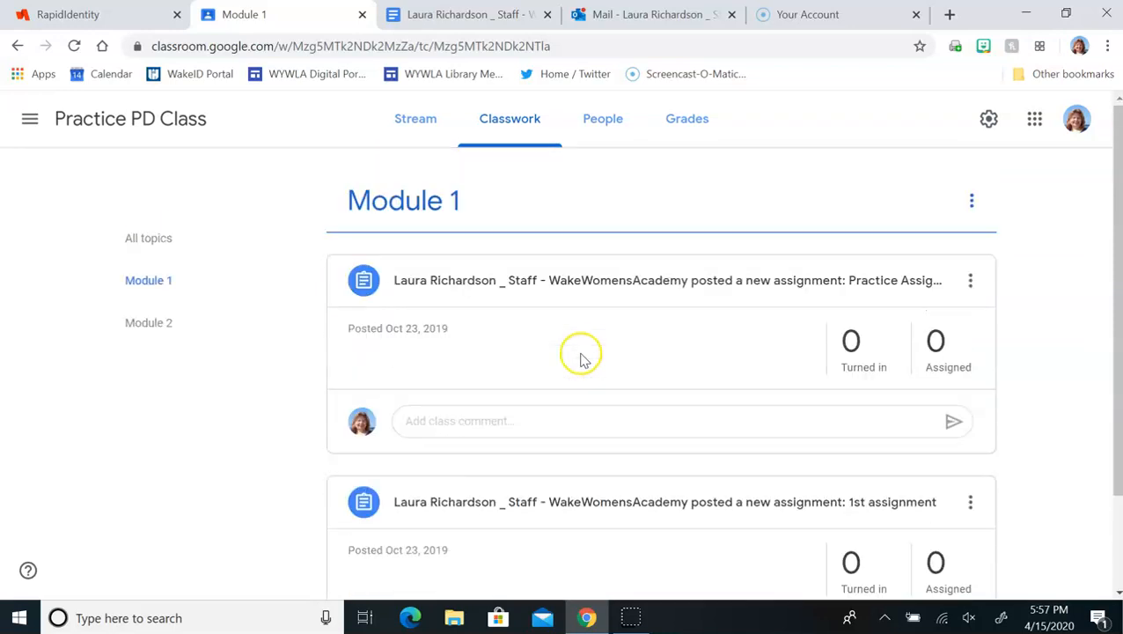
Rename the Module 1 topic to "Unit 1- How to Create Topics".
click(975, 203)
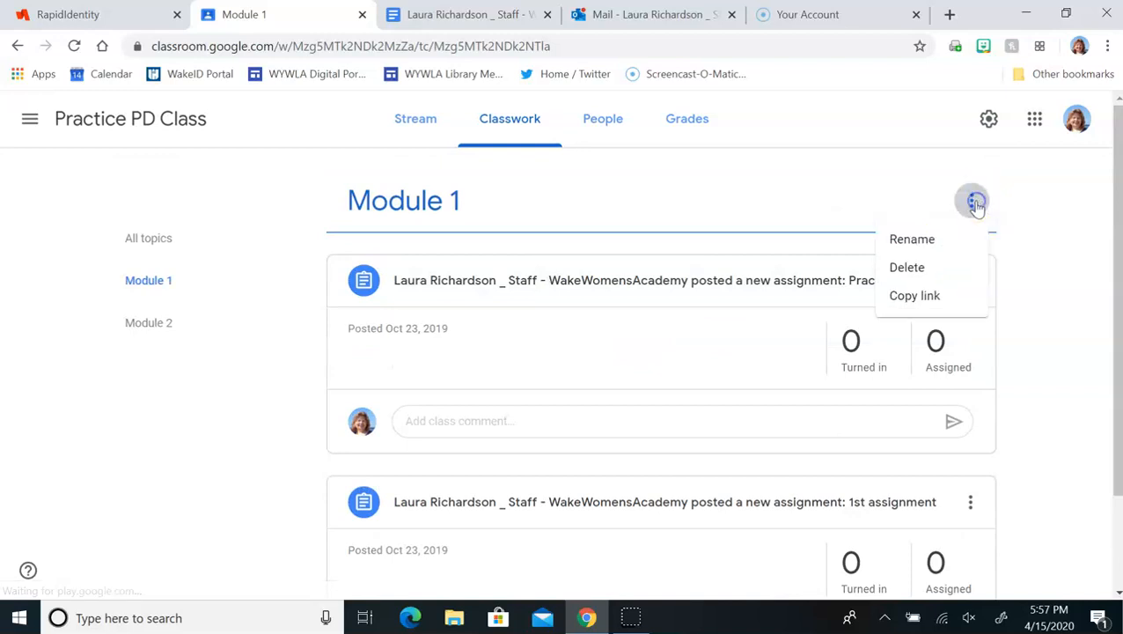
click(912, 238)
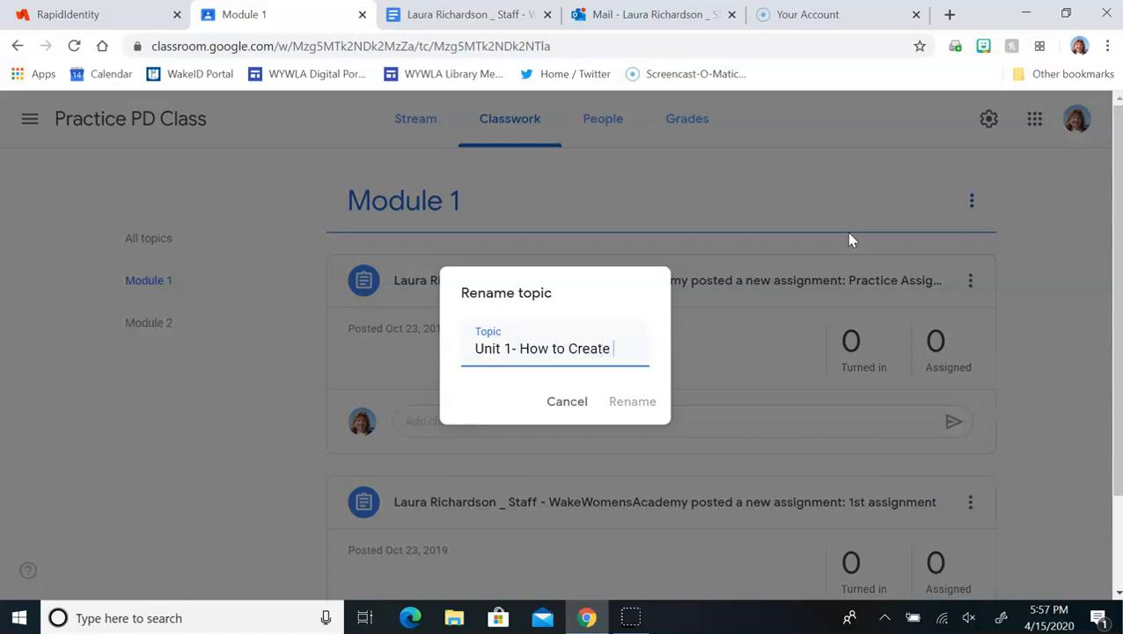
text(opics)
click(854, 239)
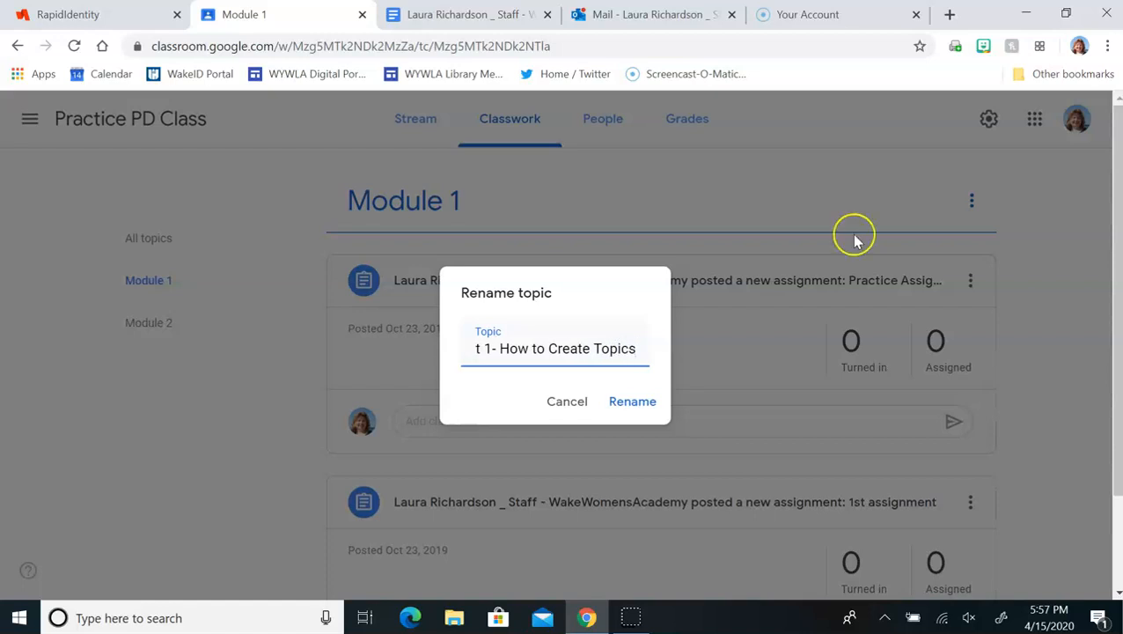
click(635, 401)
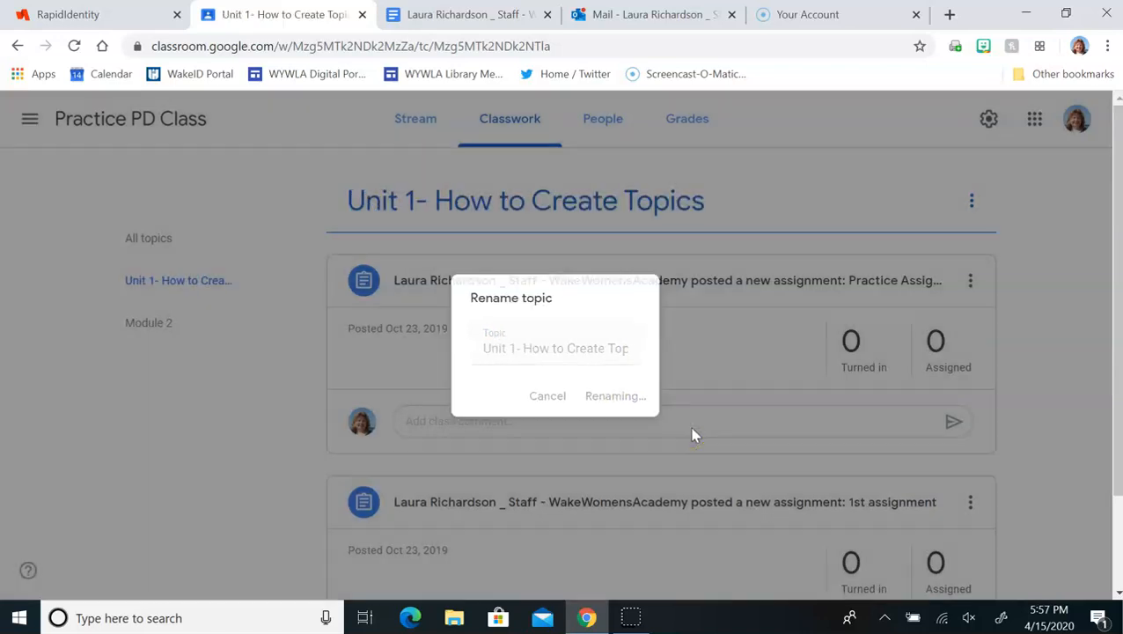
Edit "1st assignment" so it belongs to a newly created topic named "Unit2: Creating a New Topic", and save it.
scroll(871, 502, down, 1)
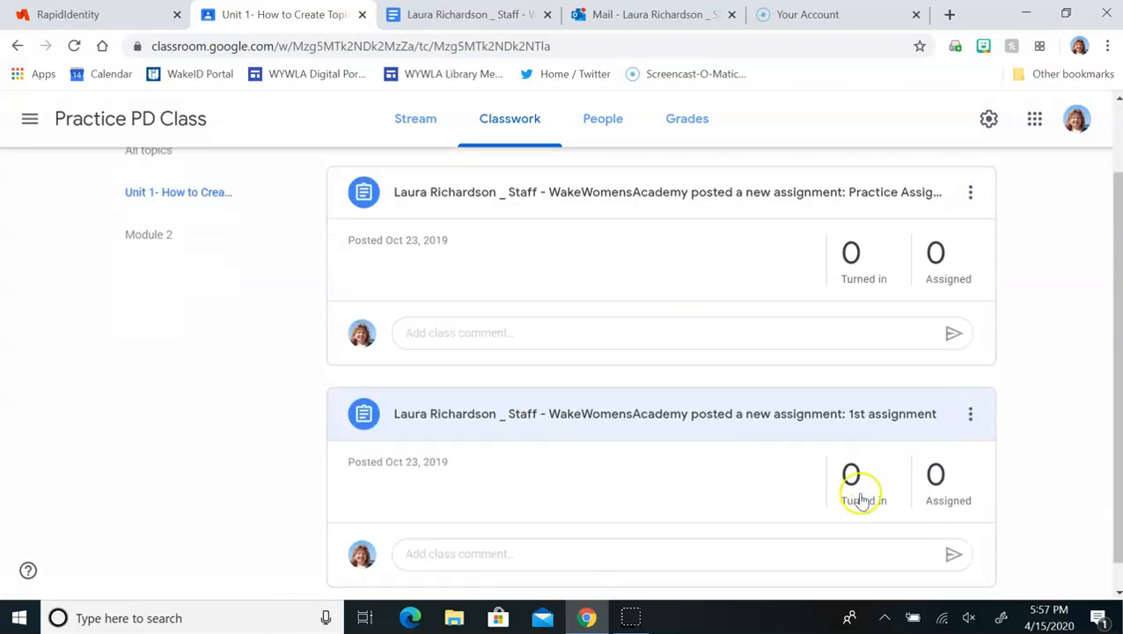
scroll(619, 409, up, 1)
scroll(619, 409, up, 1)
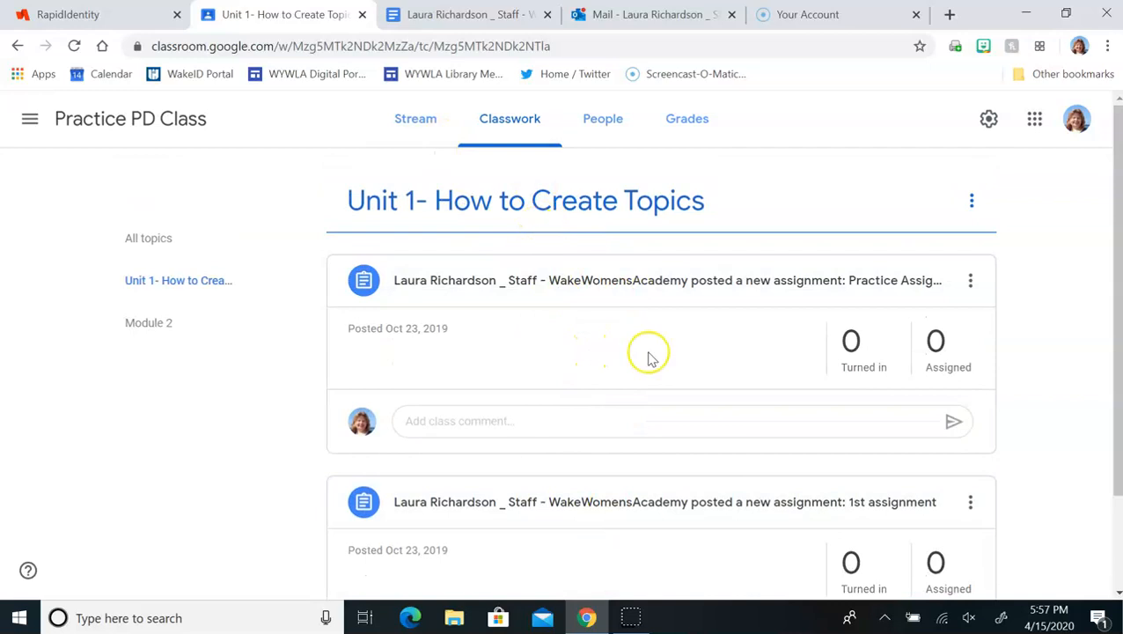
scroll(598, 361, down, 1)
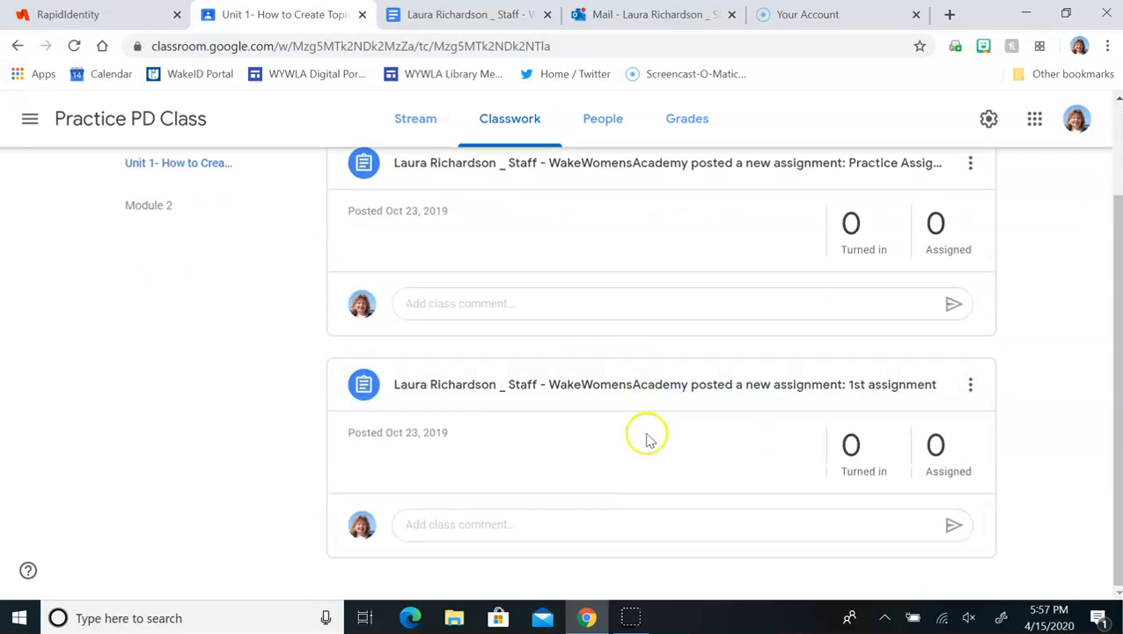
click(971, 386)
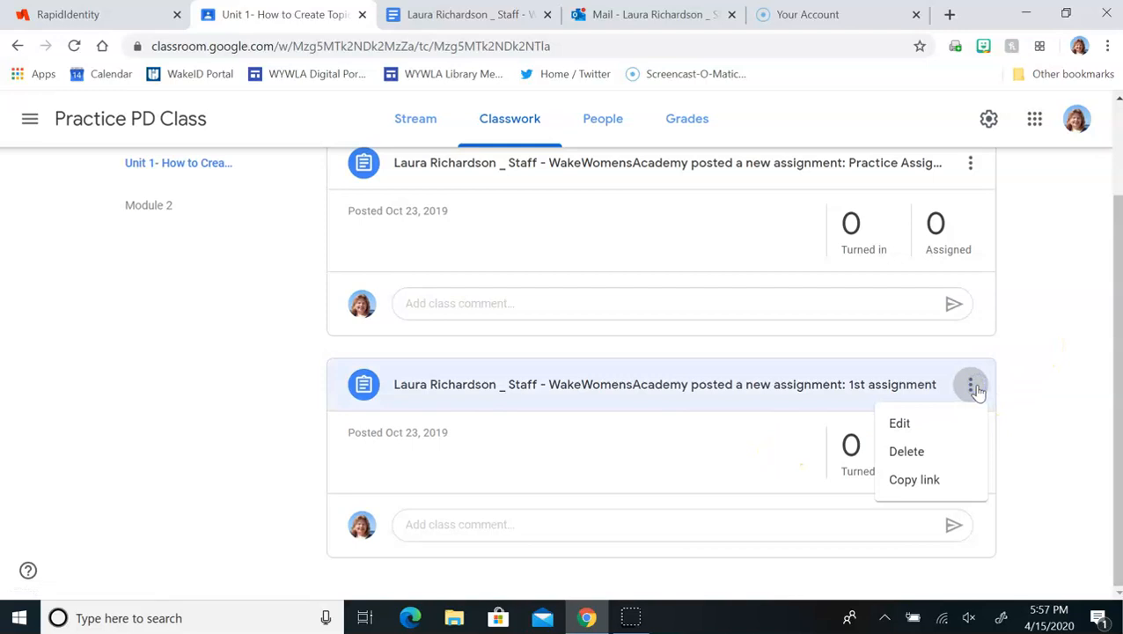
click(915, 426)
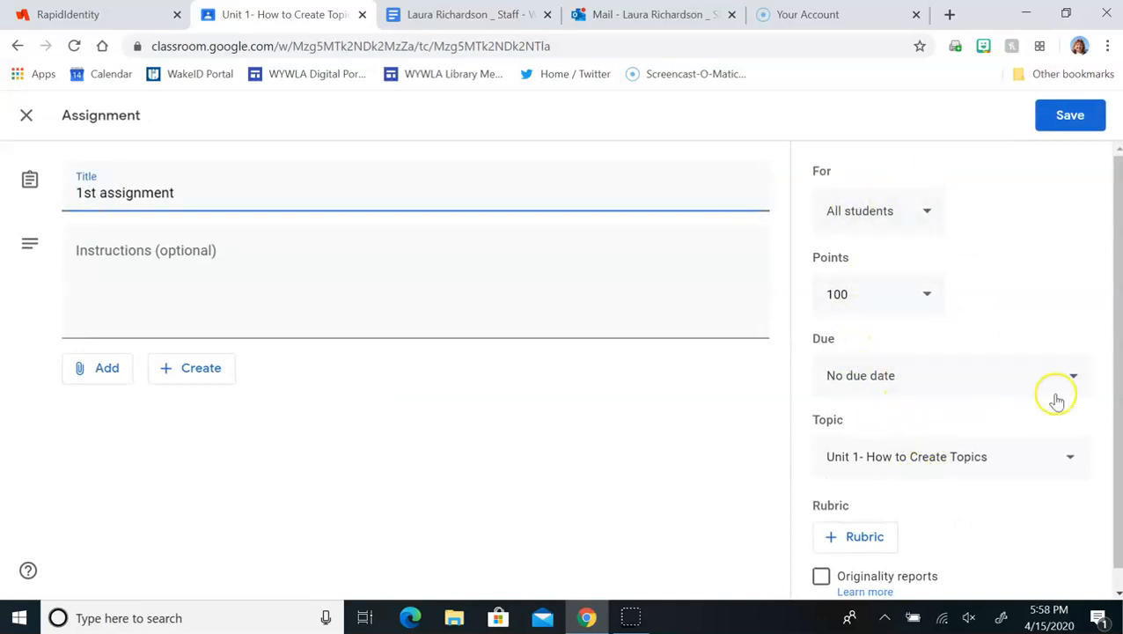
drag(1114, 318, 1109, 378)
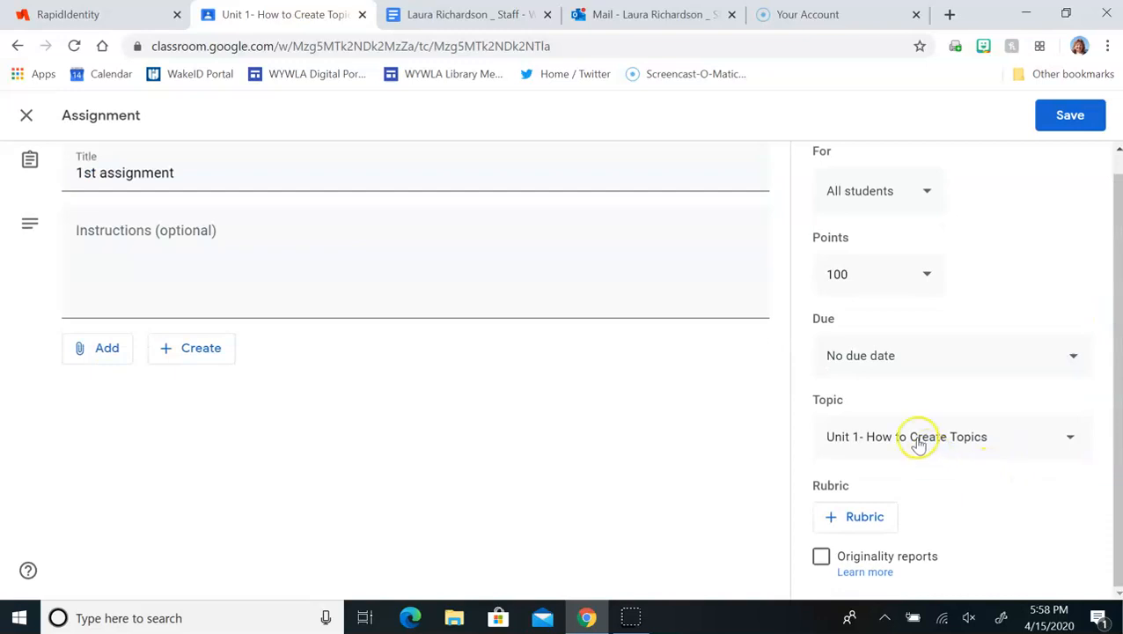
click(1074, 442)
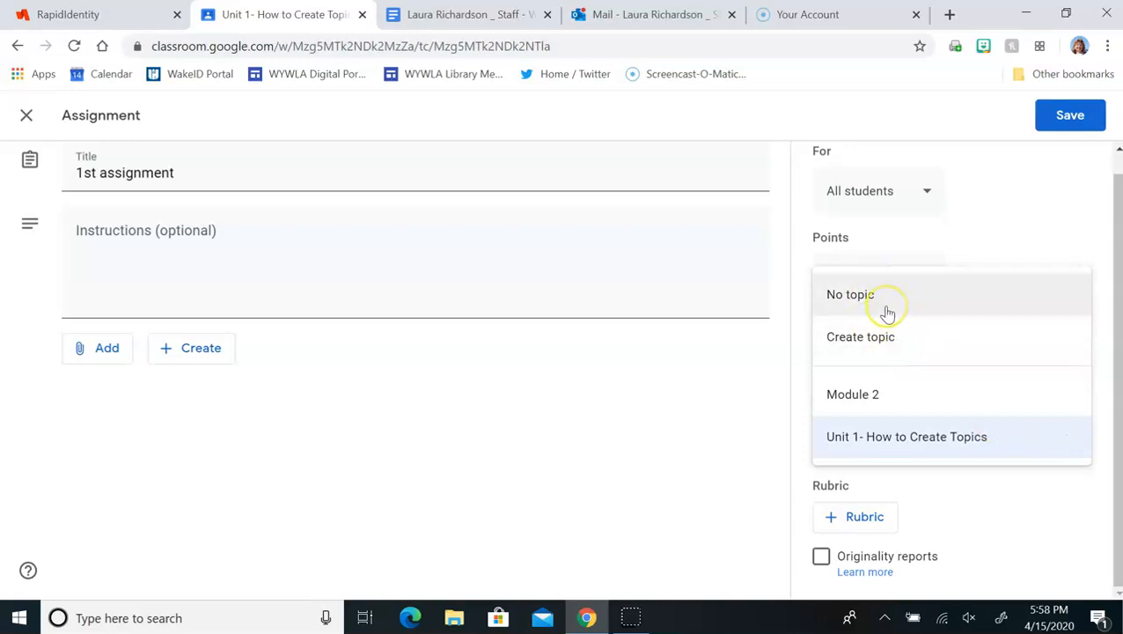
click(880, 339)
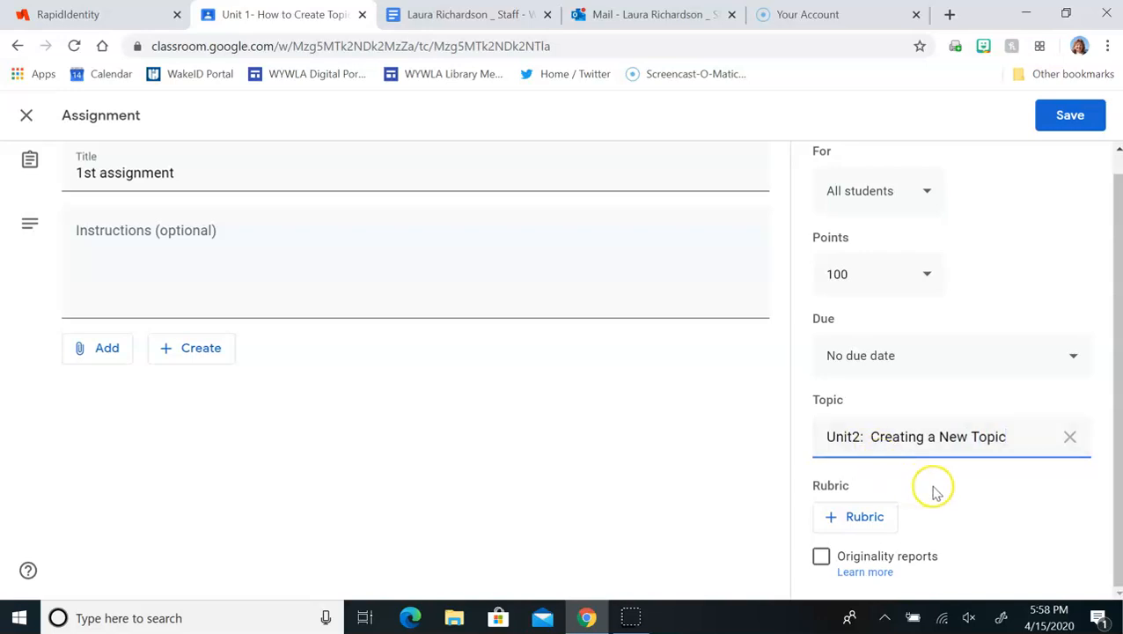
click(1076, 121)
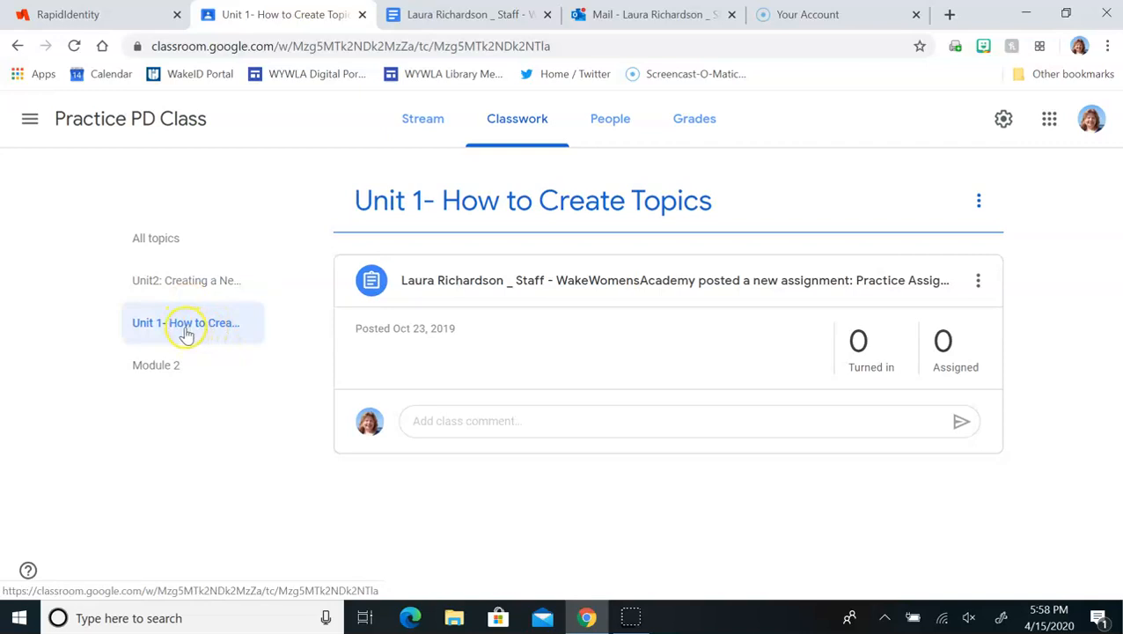
Try to move the Unit 1 topic above Unit2 in the list of topic names.
drag(152, 329, 162, 262)
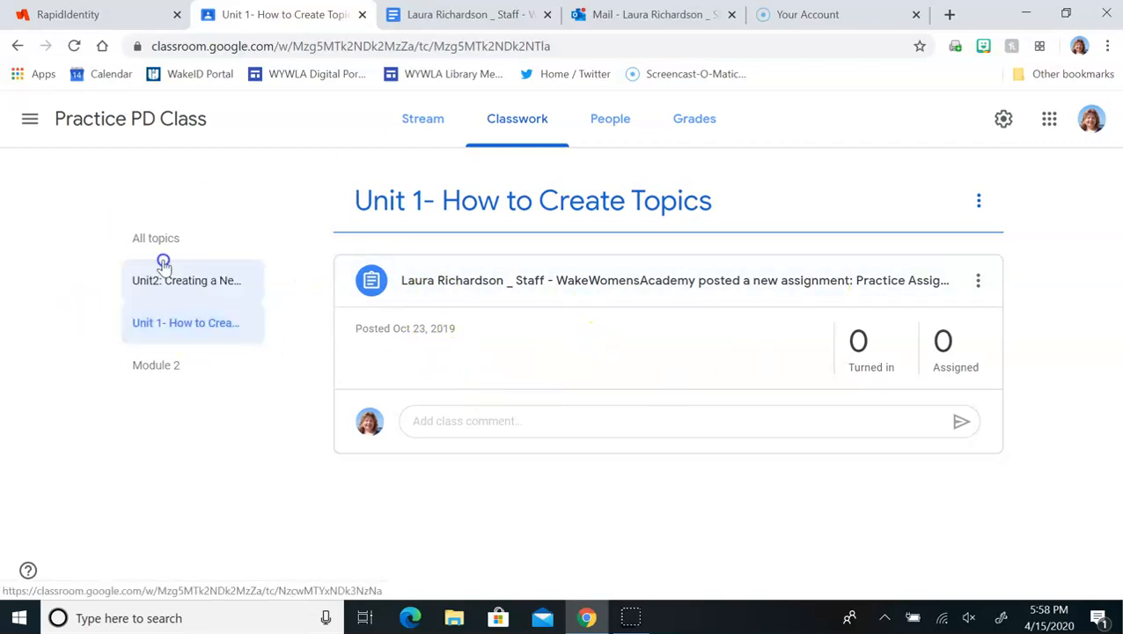
drag(156, 321, 161, 249)
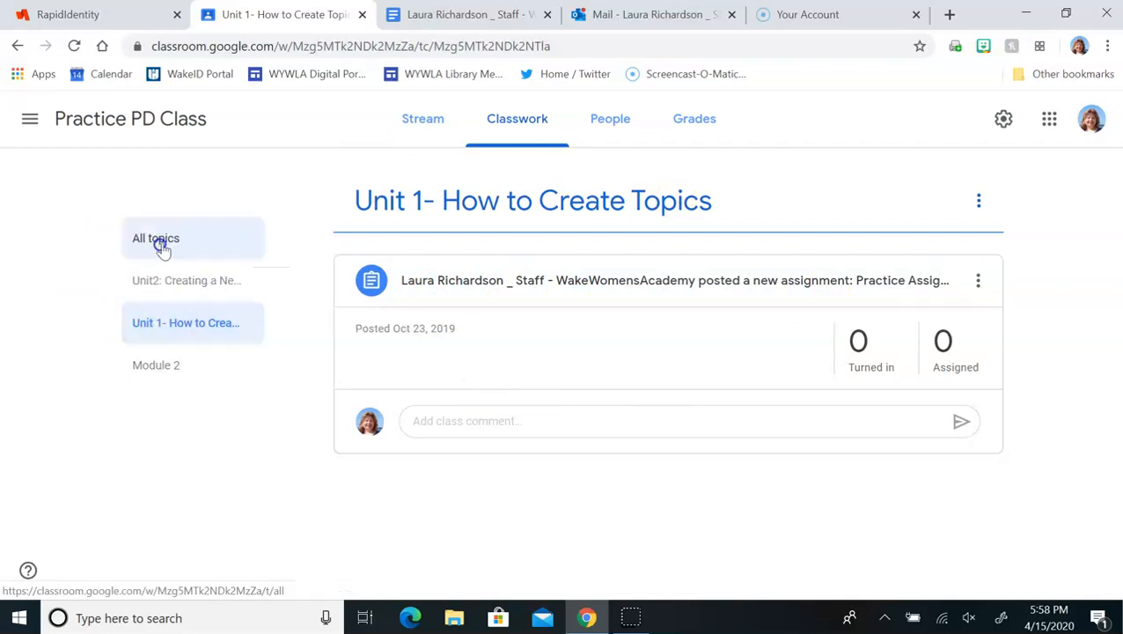
click(177, 289)
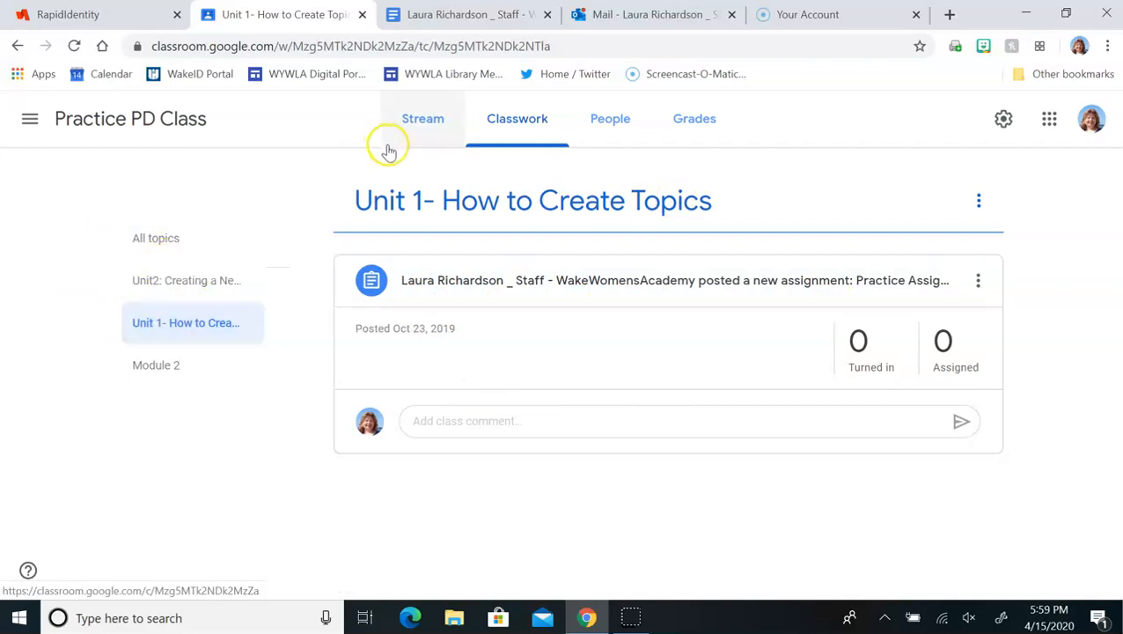
Show all topics and delete the Module 2 topic.
click(171, 239)
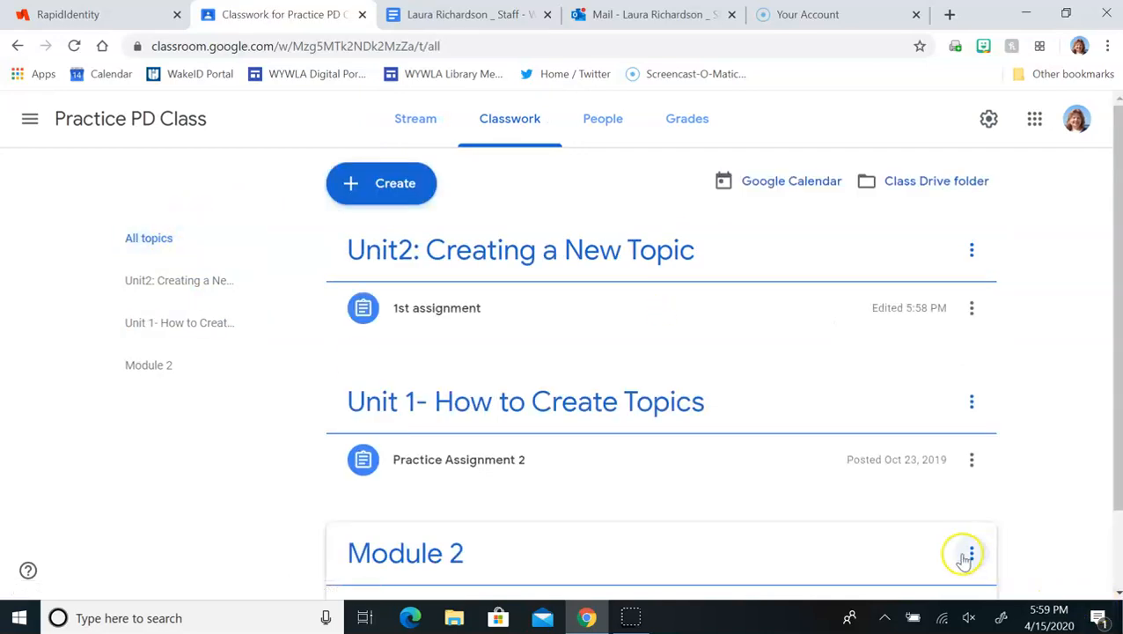
scroll(1026, 514, down, 2)
click(971, 462)
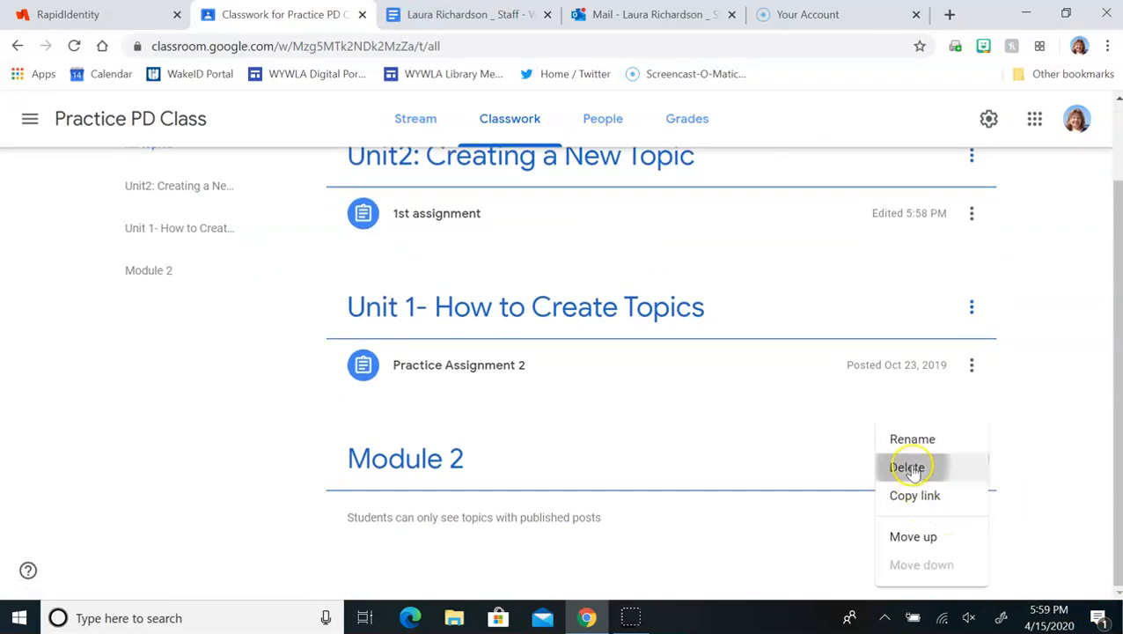
click(909, 468)
click(649, 384)
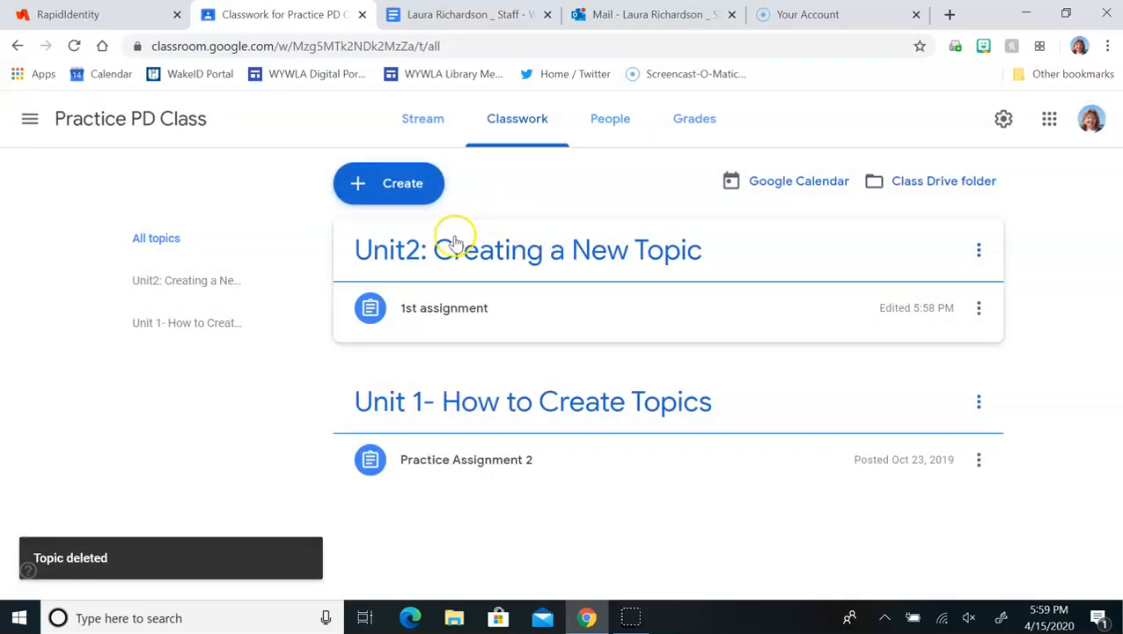
Rename the Unit2 topic to "Unit 2: Creating a New Topic", with a space before the number.
click(977, 247)
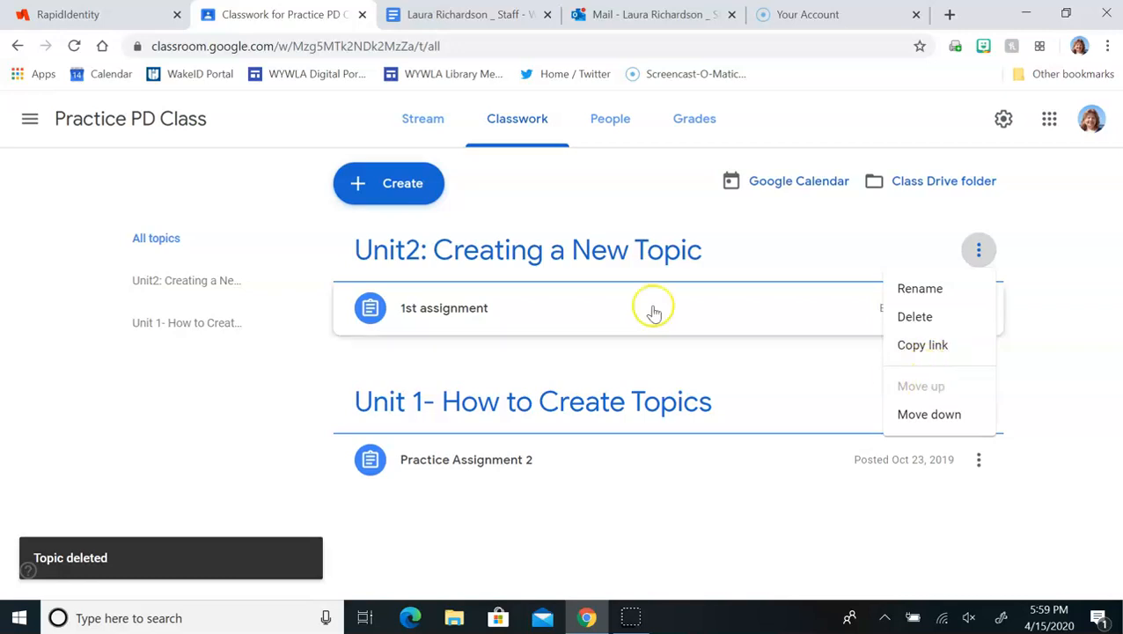
click(904, 289)
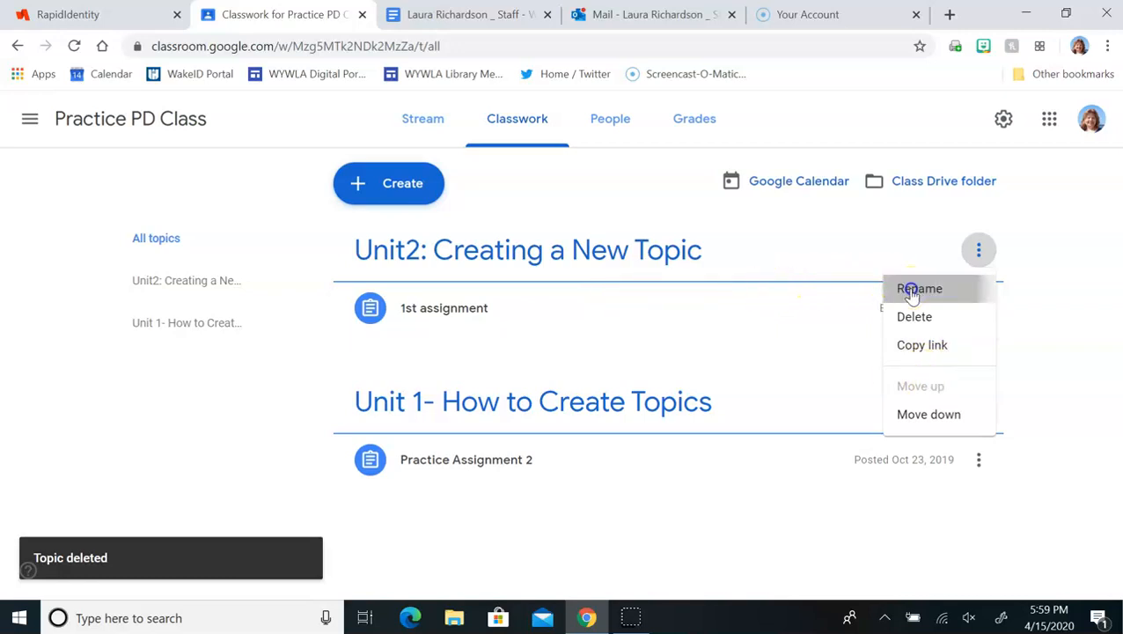
click(512, 348)
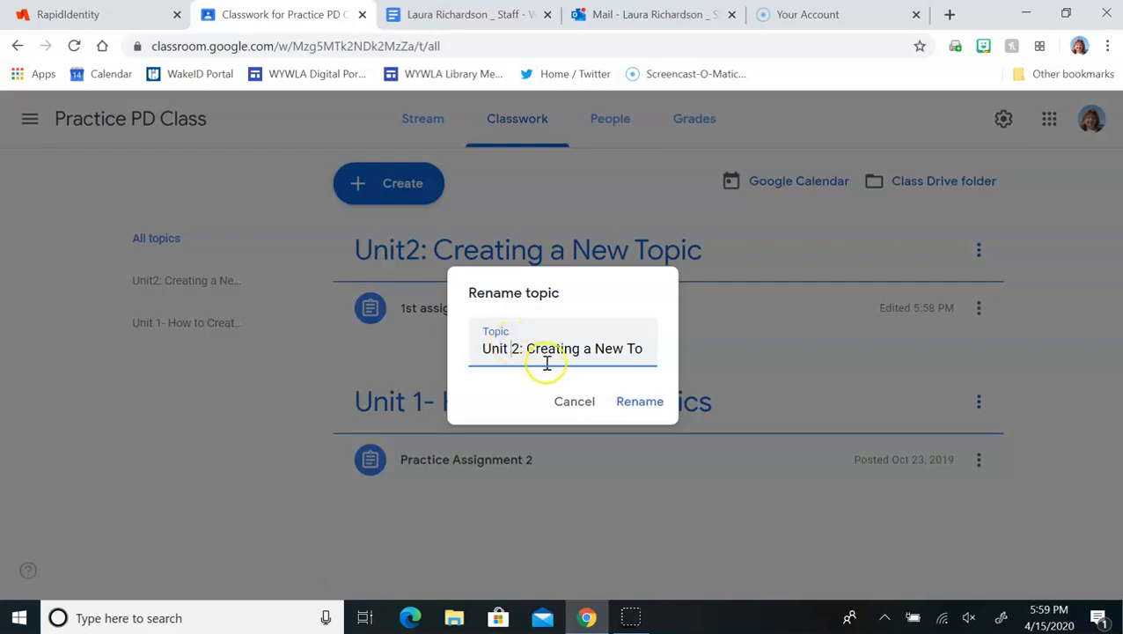
click(648, 402)
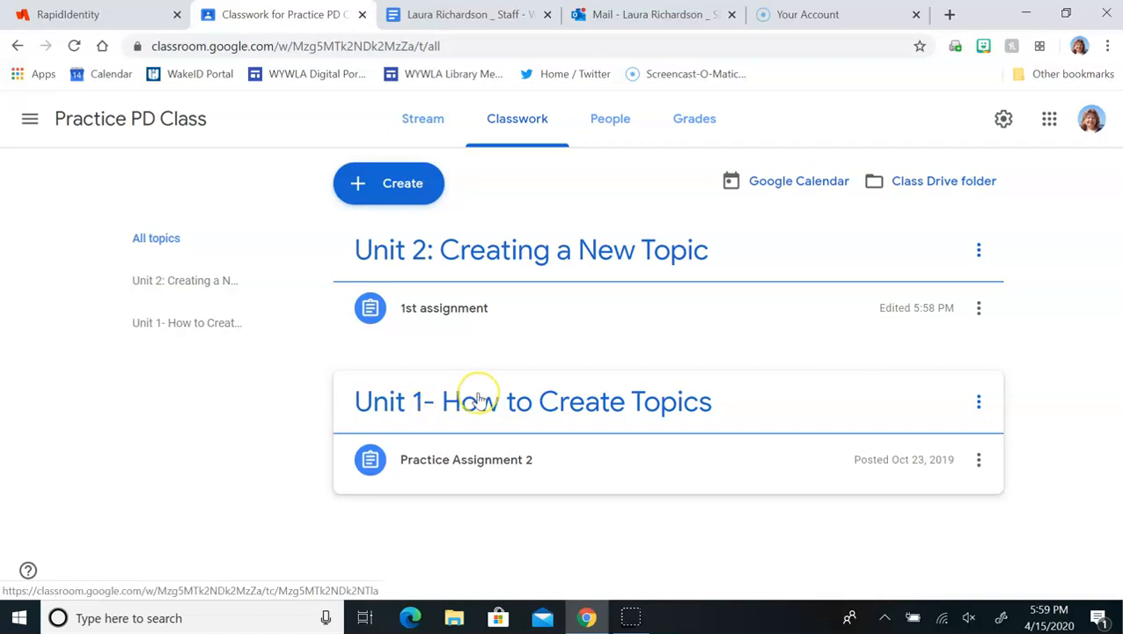
Rename the Unit 1 topic to "Unit 1: How to Create Topics" and move it above the Unit 2 topic.
click(978, 403)
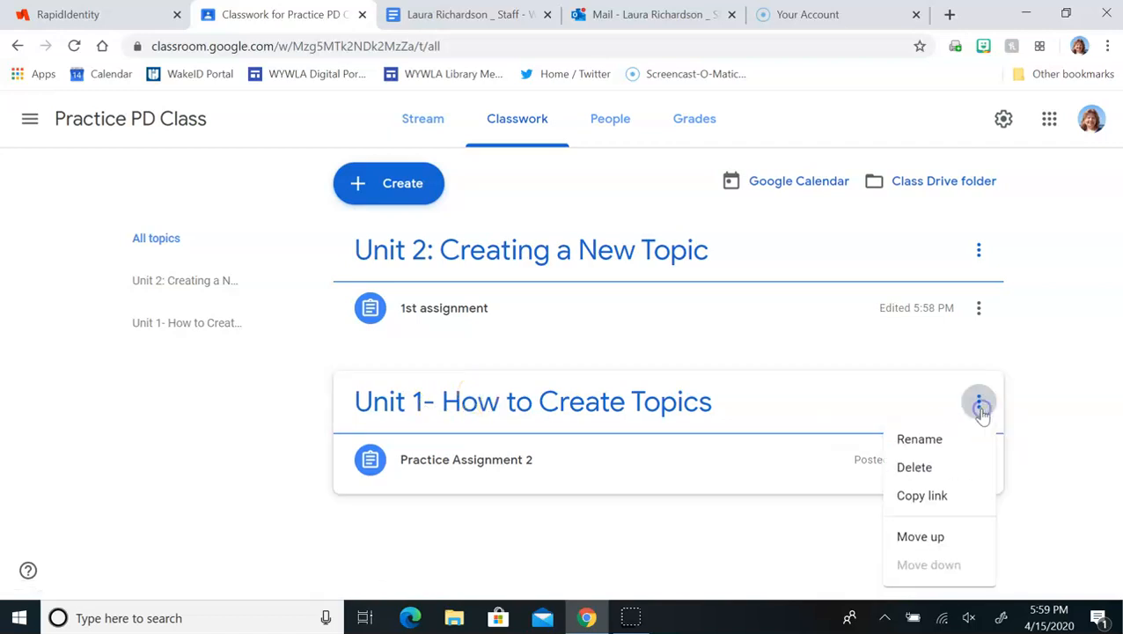
click(934, 443)
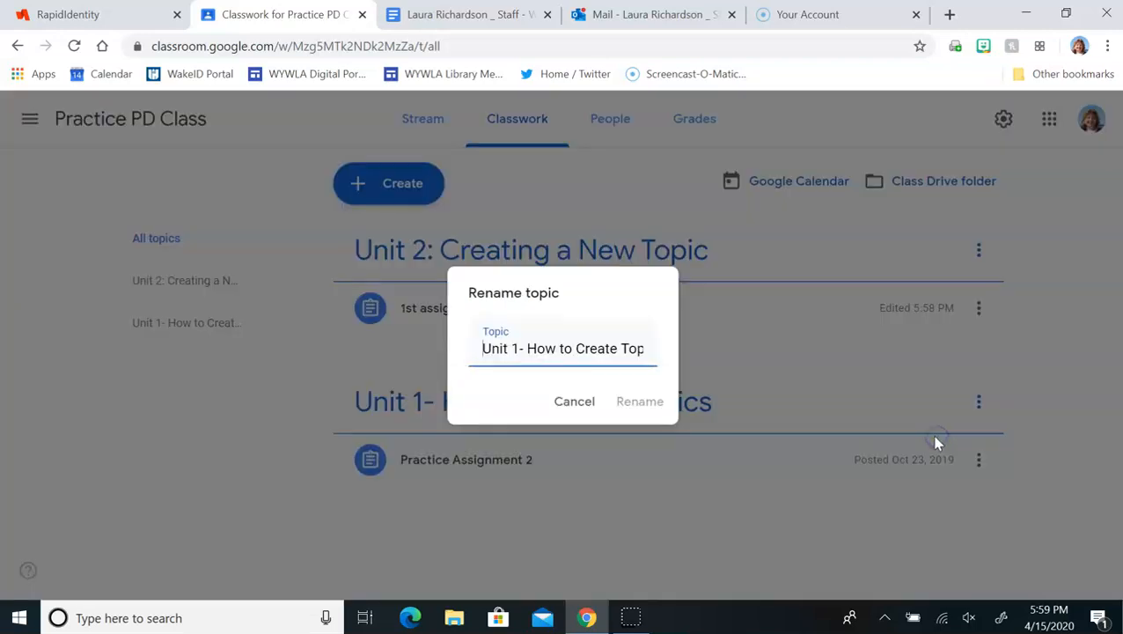
click(528, 349)
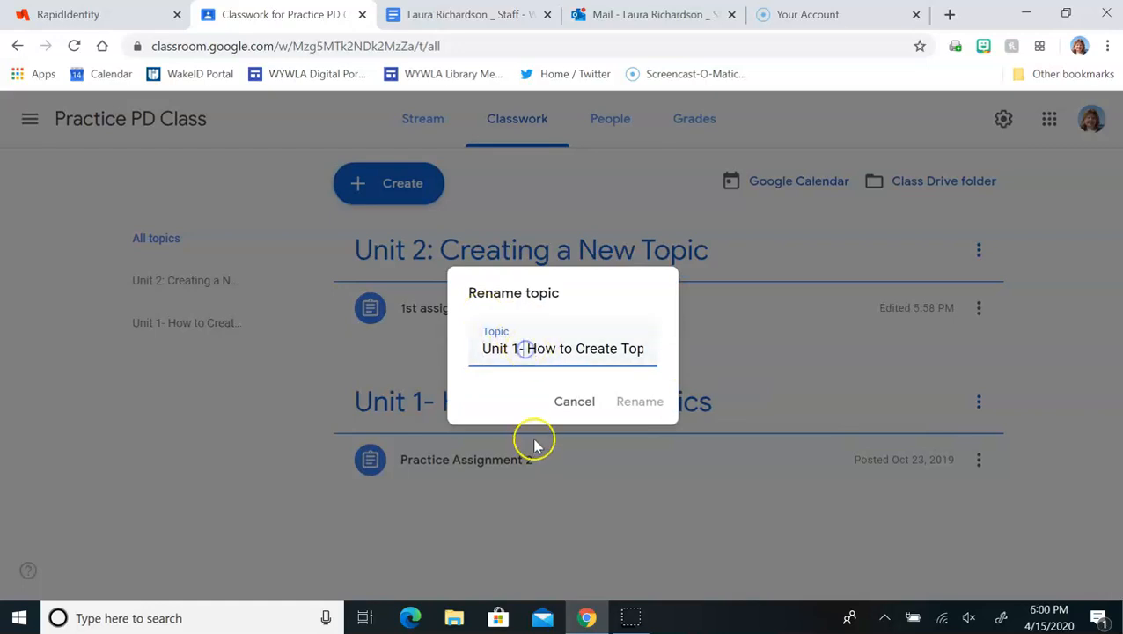
key(BackSpace)
text(:)
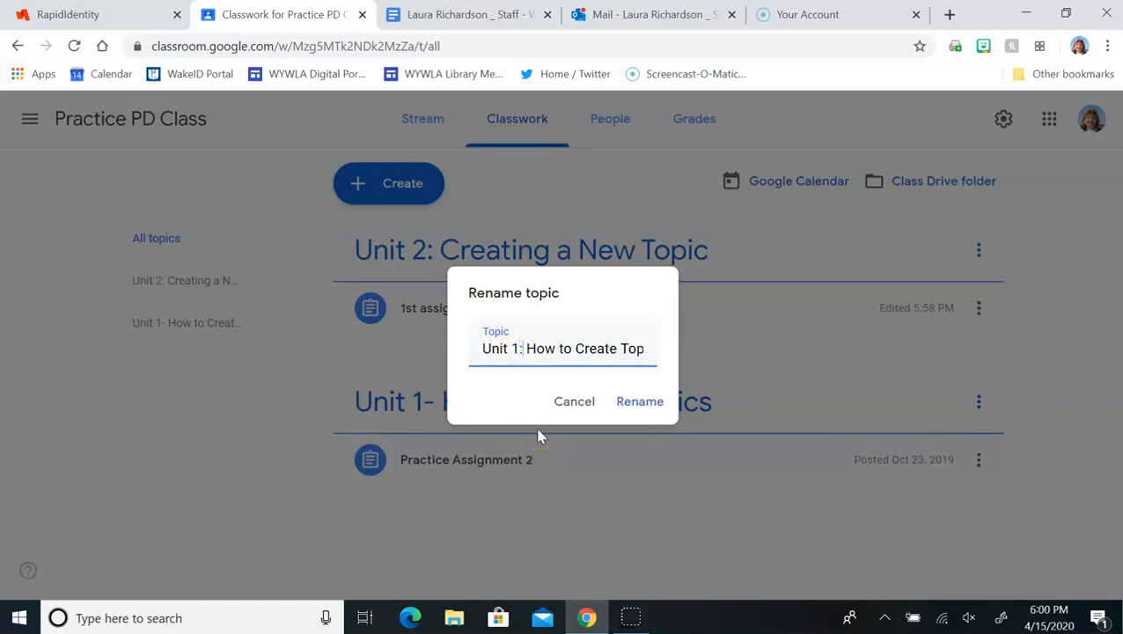
click(635, 406)
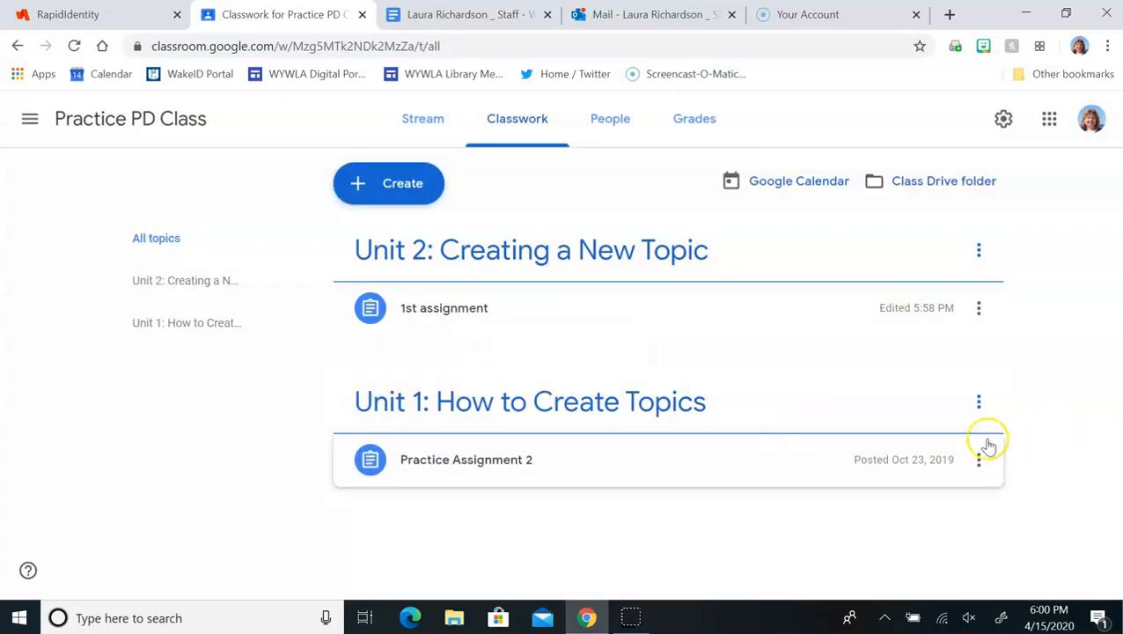
drag(978, 401, 757, 226)
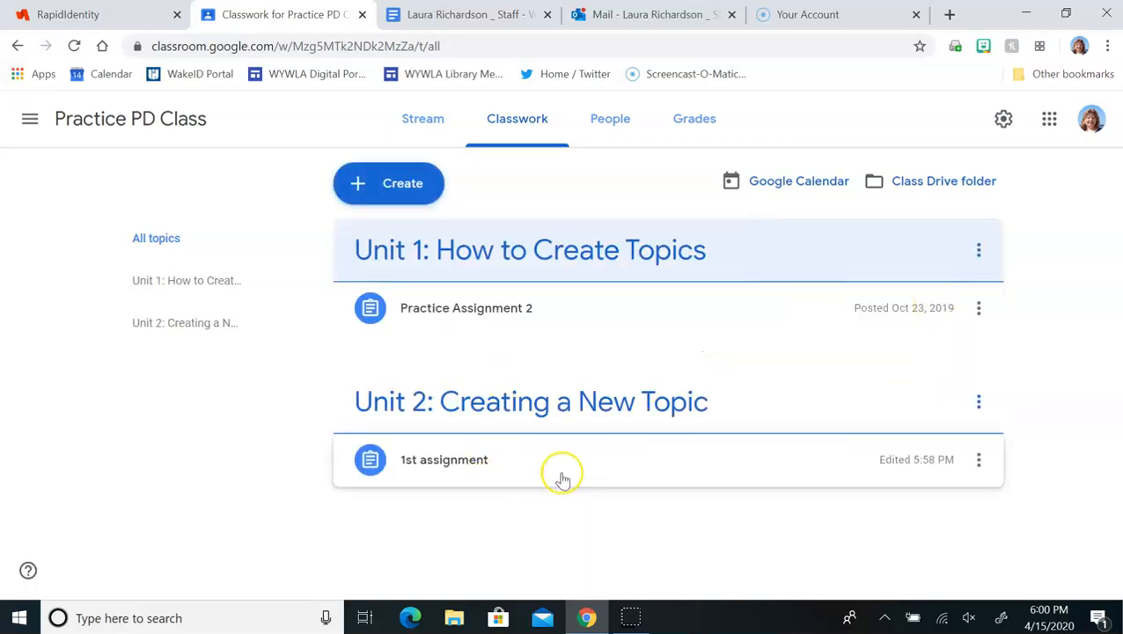
View the assignment posts in the class Stream, and return to the Classwork page to compare them with its topics.
click(426, 128)
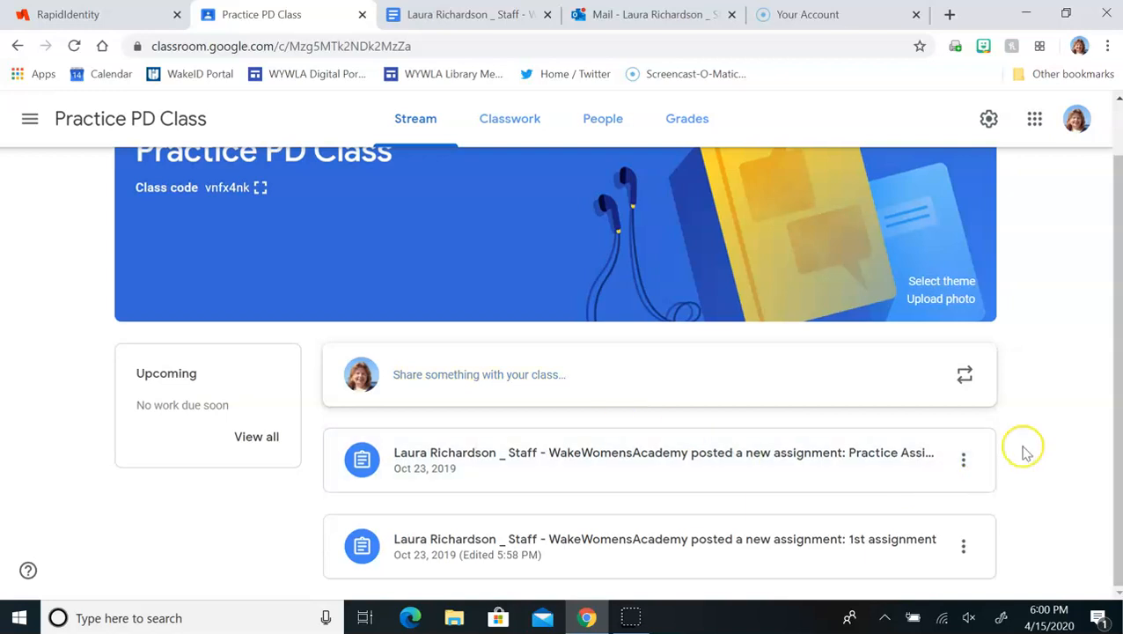
scroll(1023, 453, up, 1)
scroll(1023, 454, down, 1)
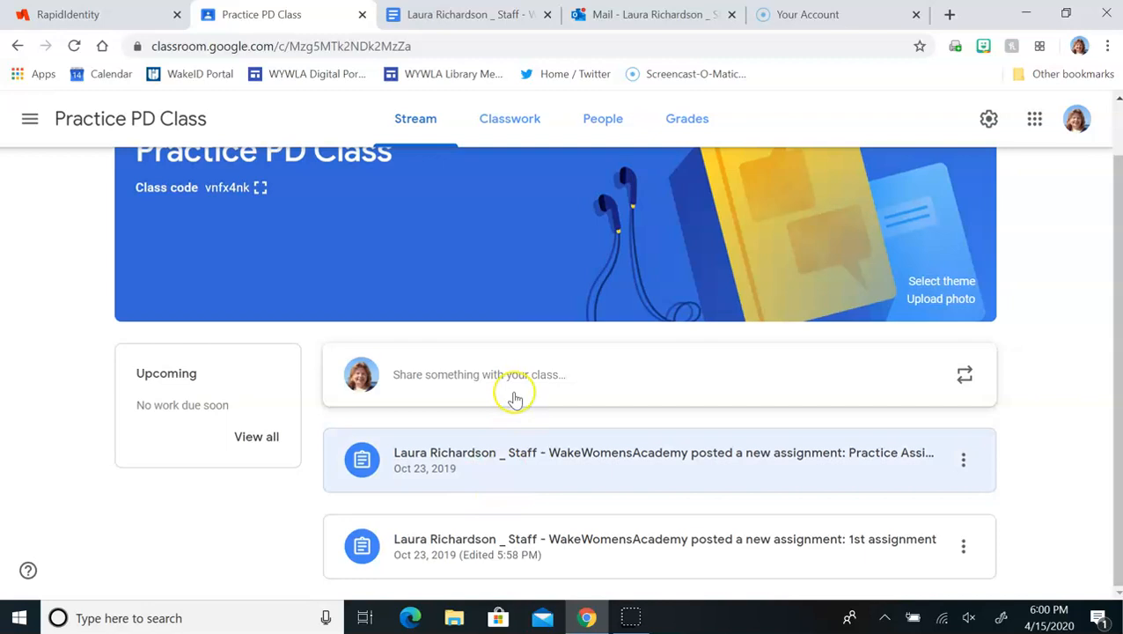
click(515, 126)
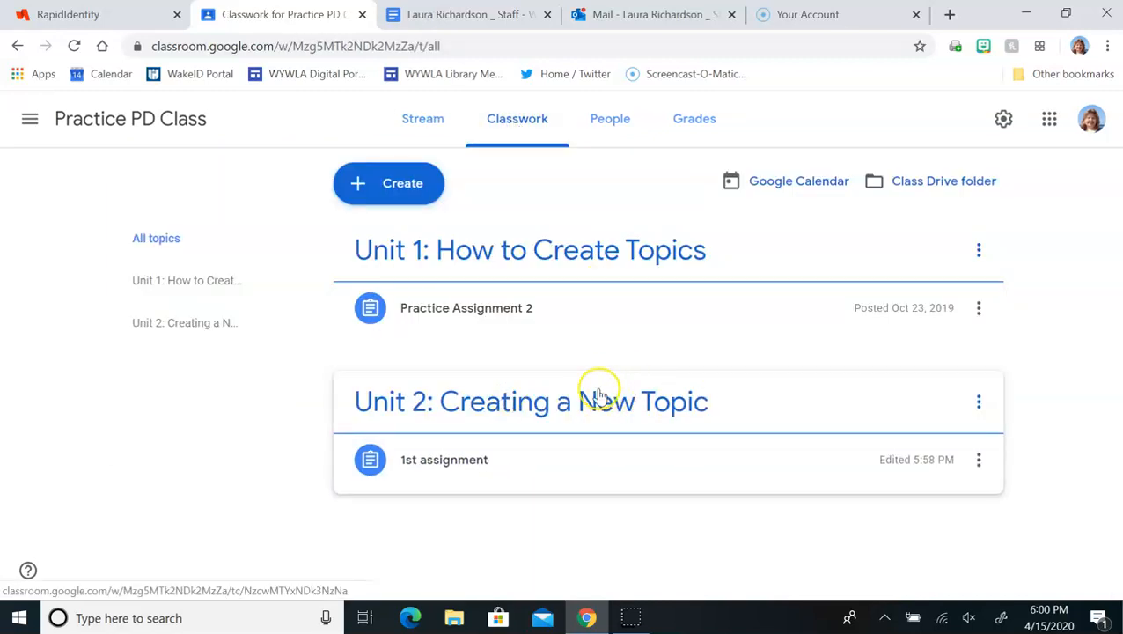
Reopen the Stream to examine the area for sharing with the class and the posts below it, and return to Classwork.
click(418, 122)
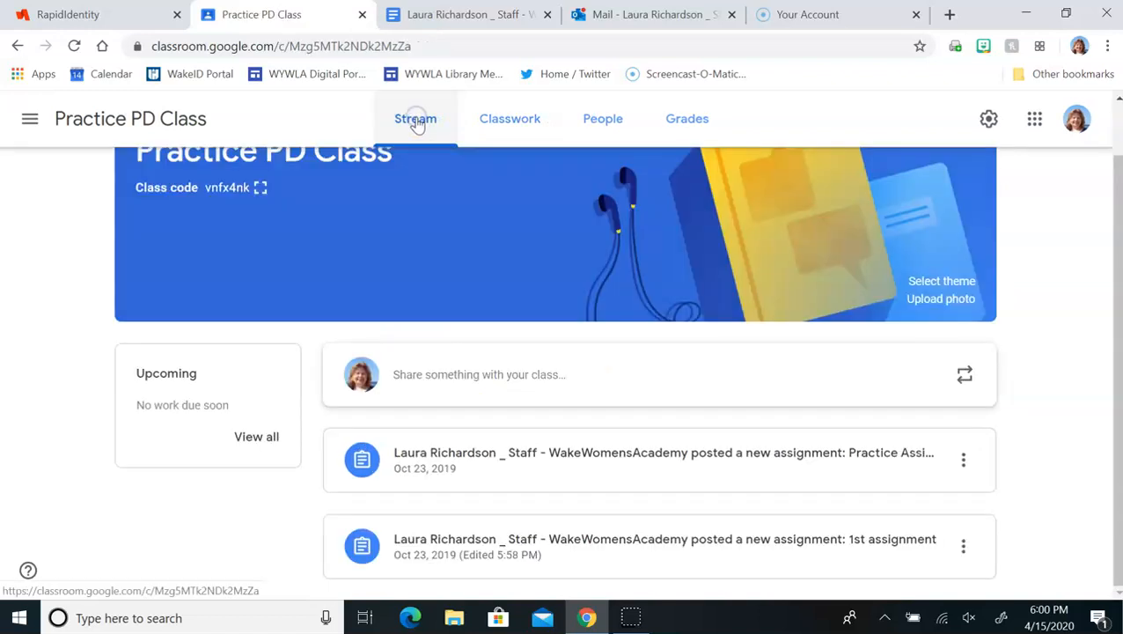
click(648, 368)
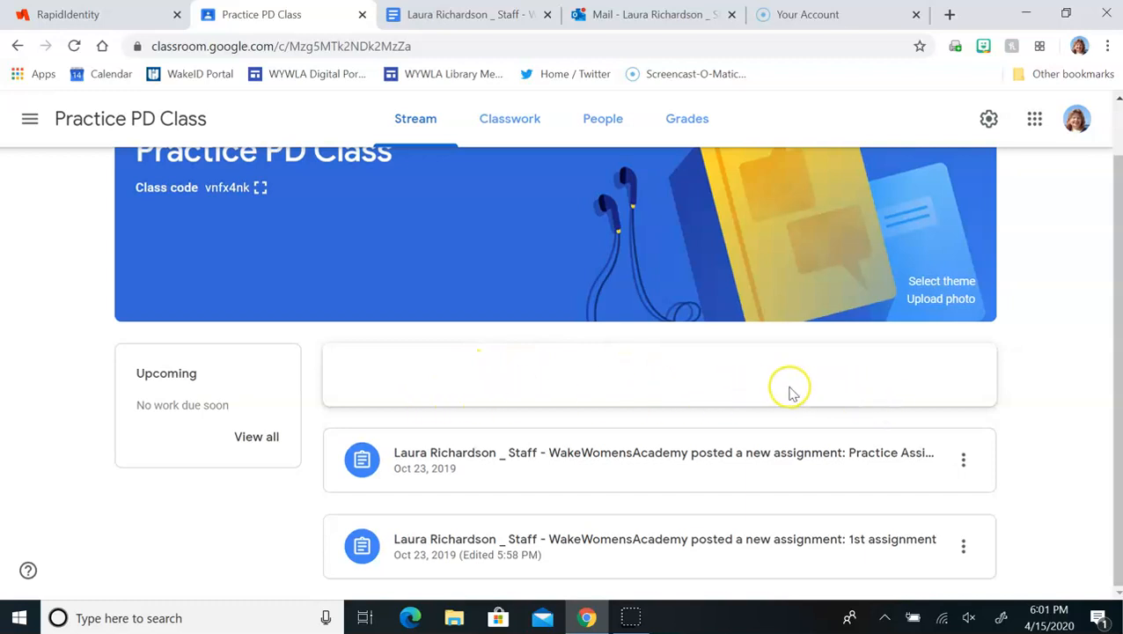
scroll(790, 392, up, 1)
scroll(789, 384, down, 1)
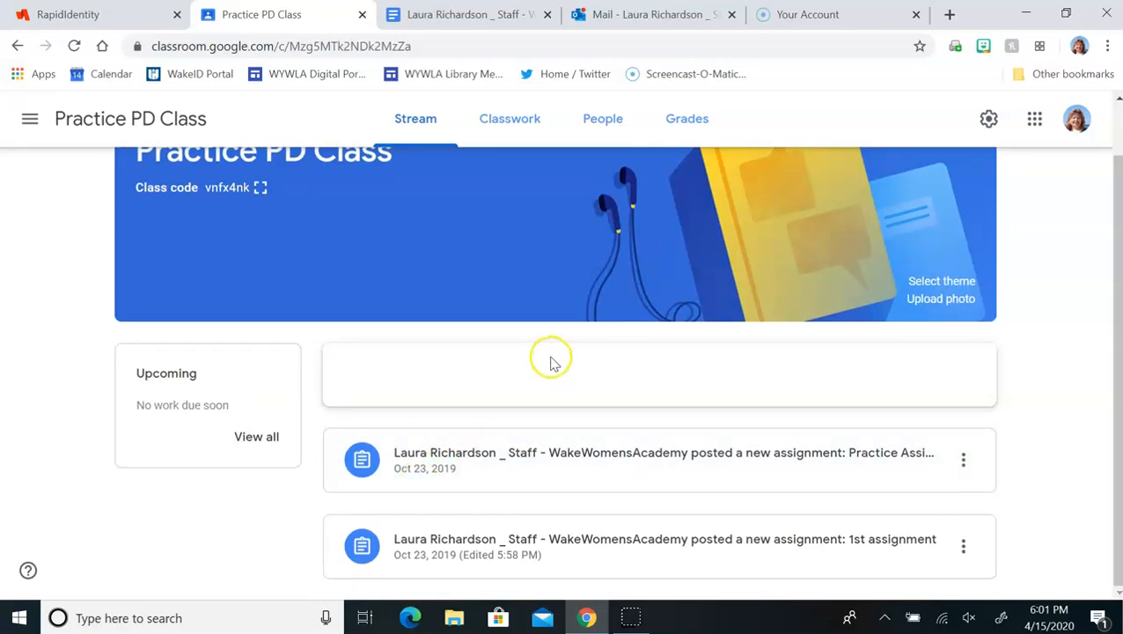
scroll(494, 415, up, 1)
scroll(493, 418, down, 1)
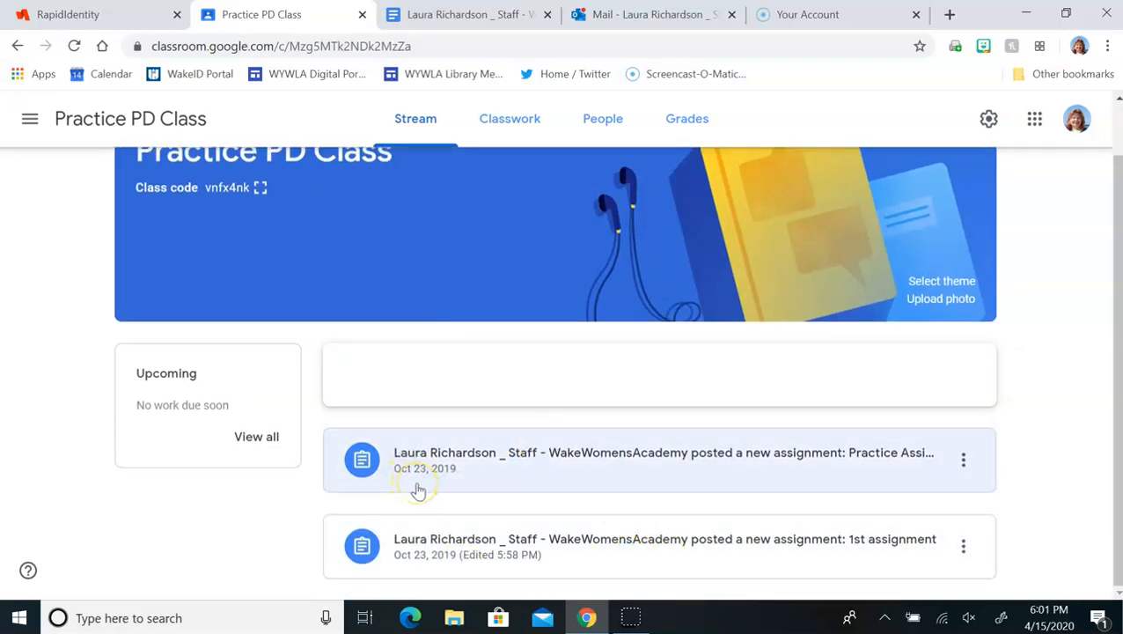
click(497, 123)
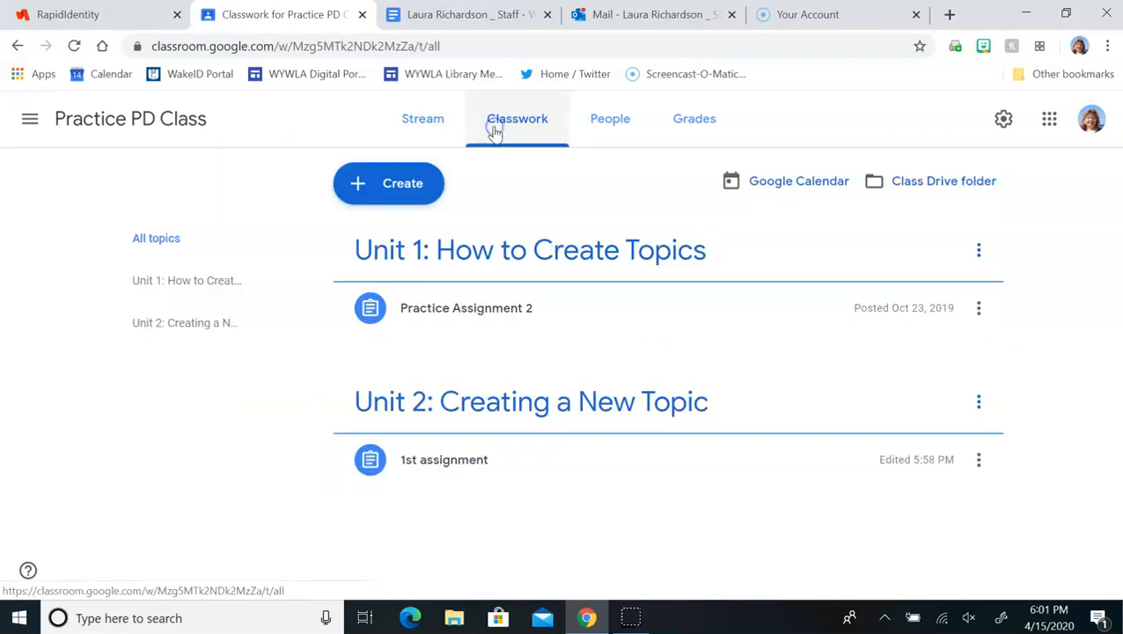